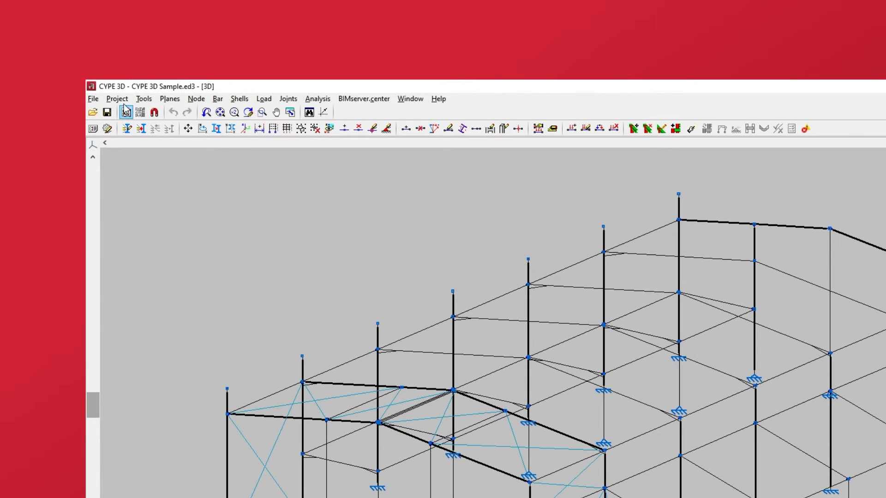
Open the project's general limit state settings and review the Eurocode load combination report, including the persistent or transient safety factor table
{"action": "left_click", "coordinate": [117, 99]}
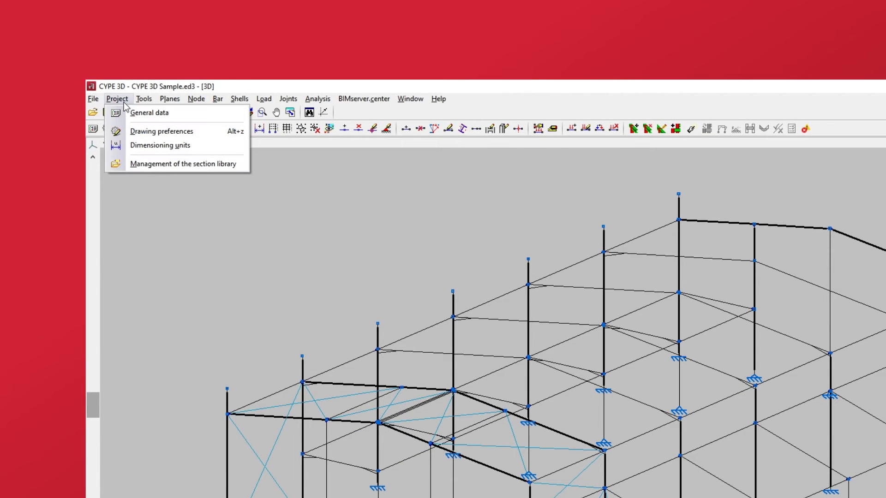
{"action": "left_click", "coordinate": [124, 117]}
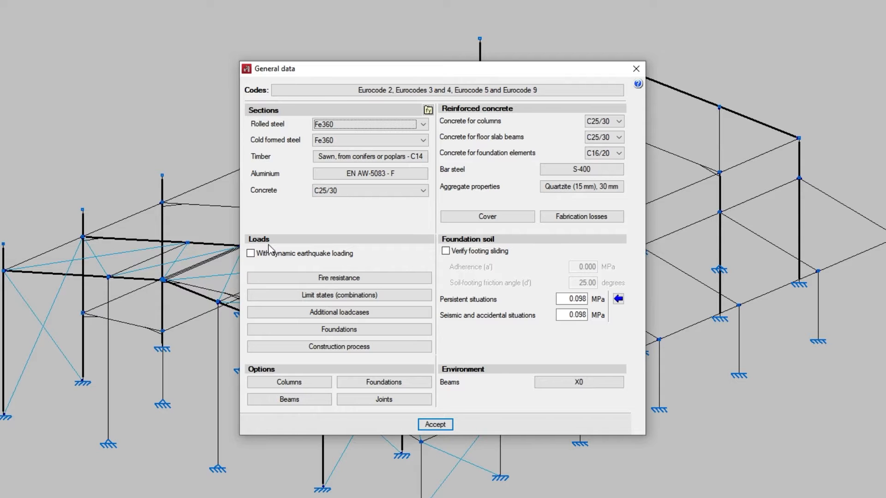
{"action": "left_click", "coordinate": [295, 297]}
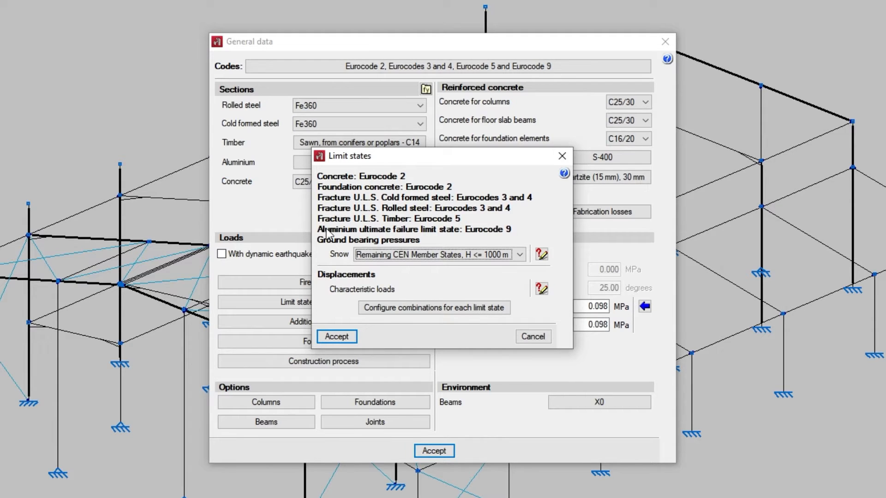
{"action": "left_click", "coordinate": [542, 258]}
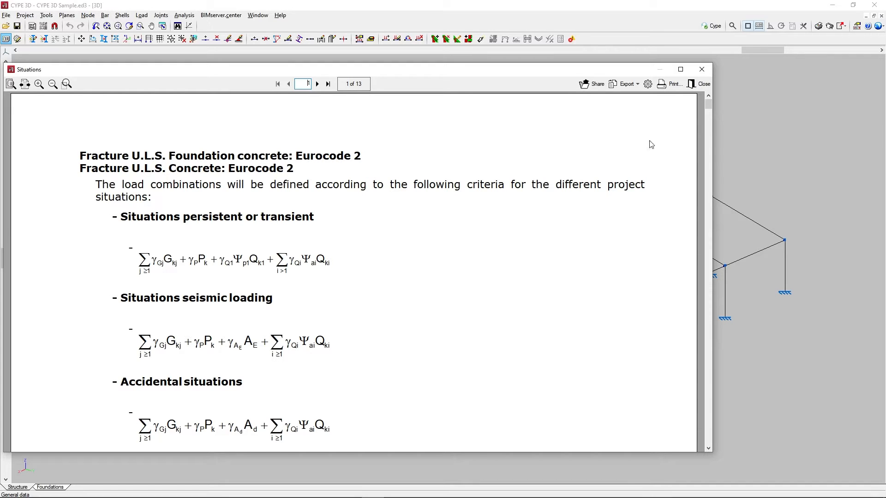
{"action": "left_click_drag", "start_coordinate": [708, 107], "coordinate": [704, 134]}
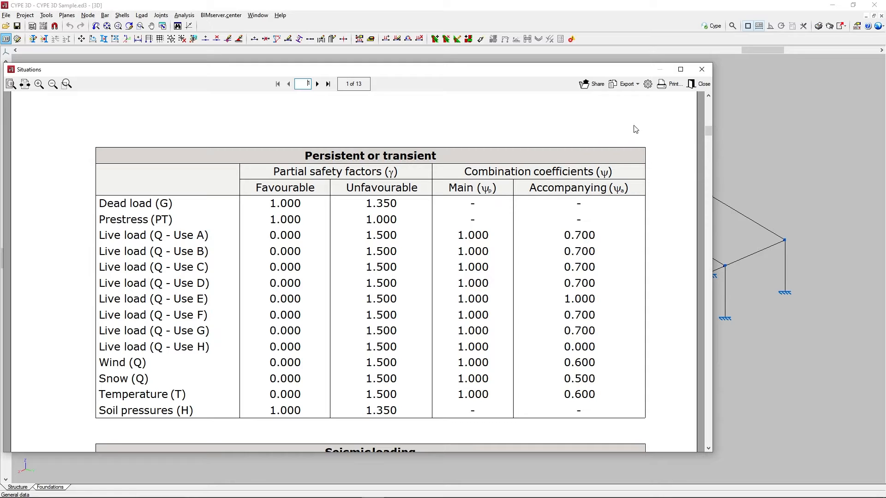
{"action": "left_click", "coordinate": [699, 84]}
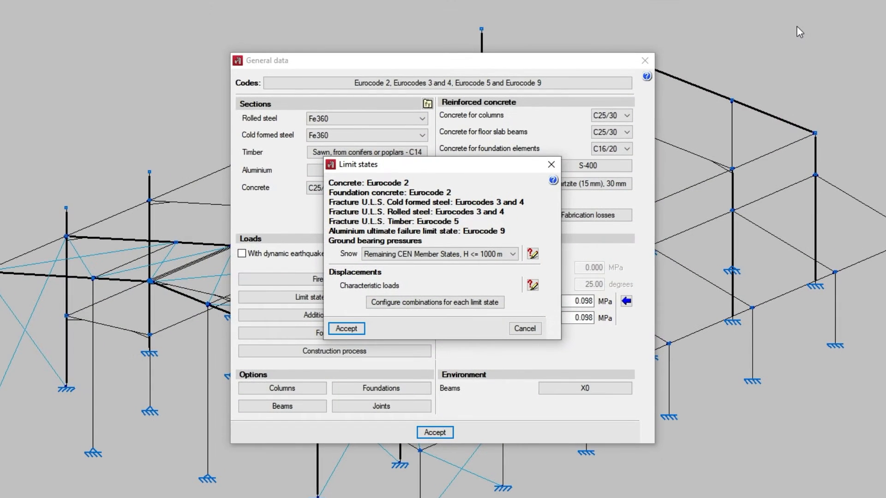
Open the rolled steel settings within the combinations for each limit state and review the report of its project situations
{"action": "left_click", "coordinate": [412, 307]}
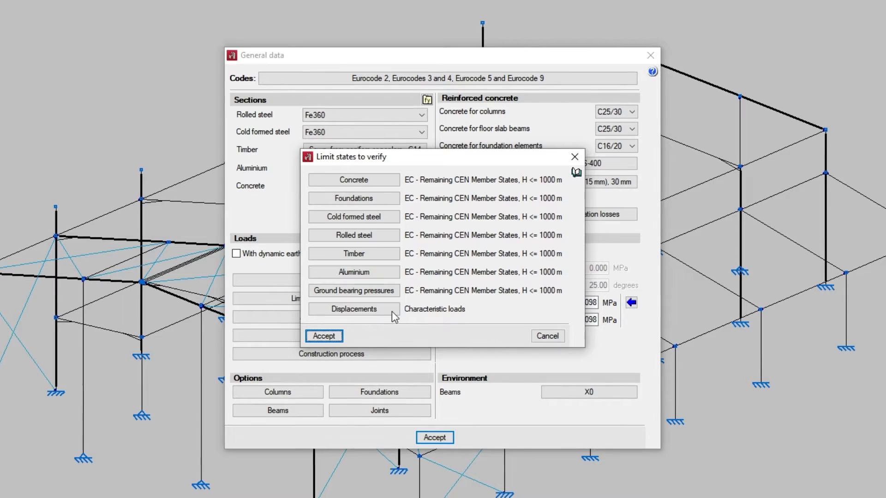
{"action": "left_click", "coordinate": [380, 234]}
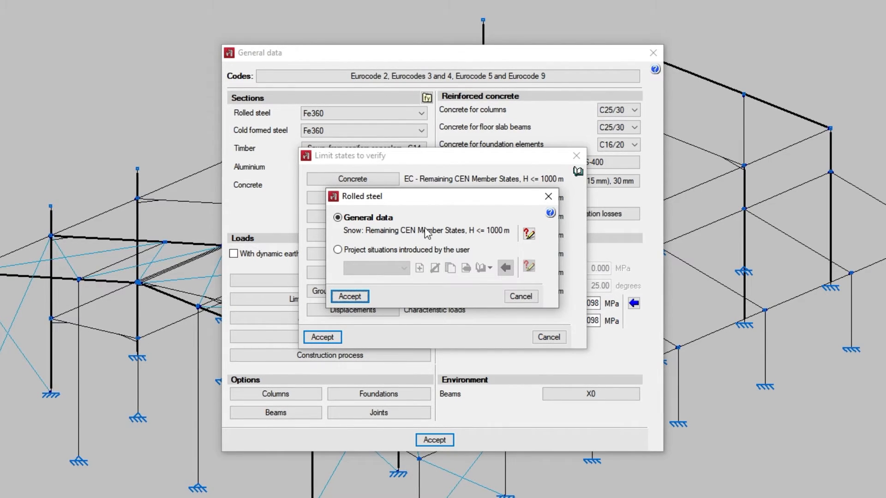
{"action": "left_click", "coordinate": [529, 236]}
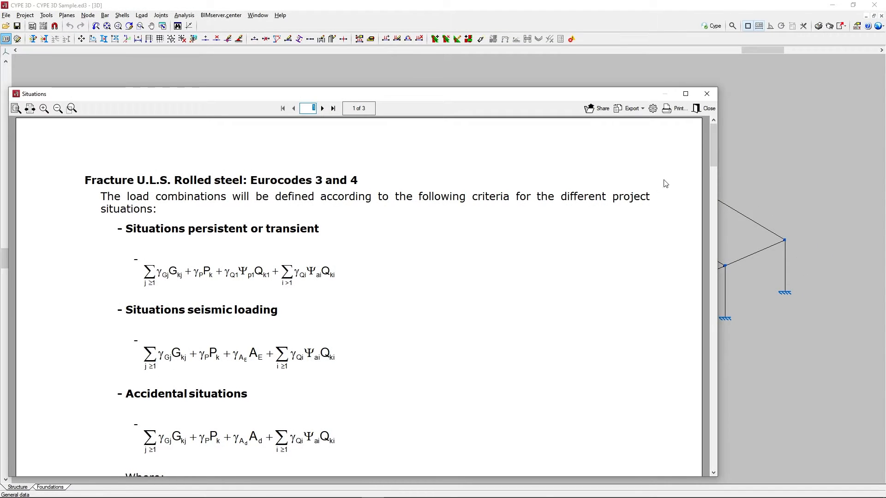
{"action": "left_click_drag", "start_coordinate": [714, 158], "coordinate": [701, 392]}
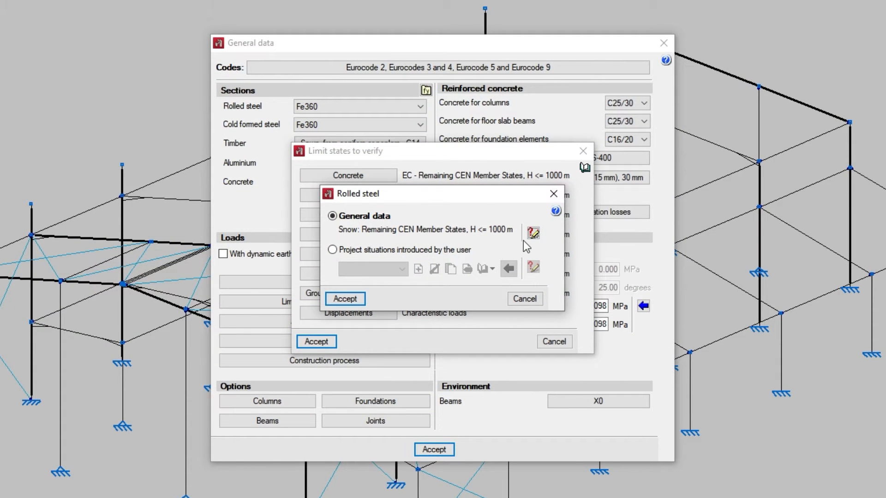
Switch rolled steel to user-introduced project situations and copy in the code situations for snow Remaining CEN Member States, H <= 1000 m
{"action": "left_click", "coordinate": [332, 250]}
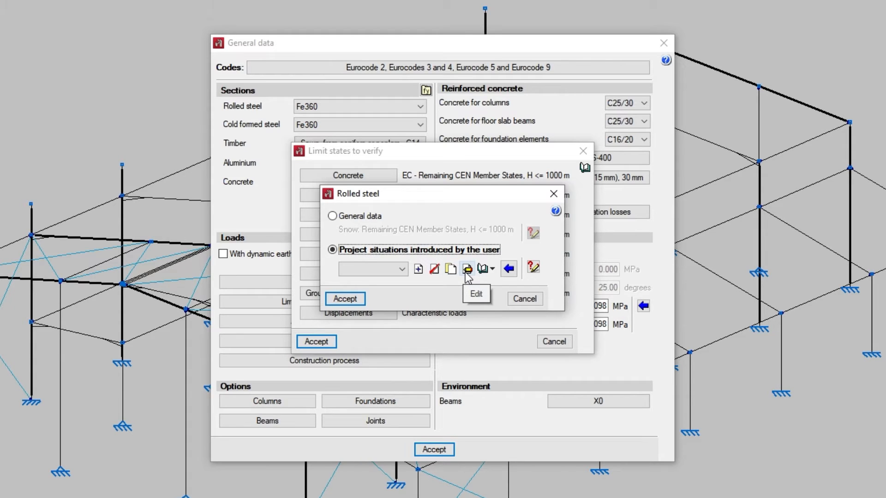
{"action": "left_click", "coordinate": [491, 273]}
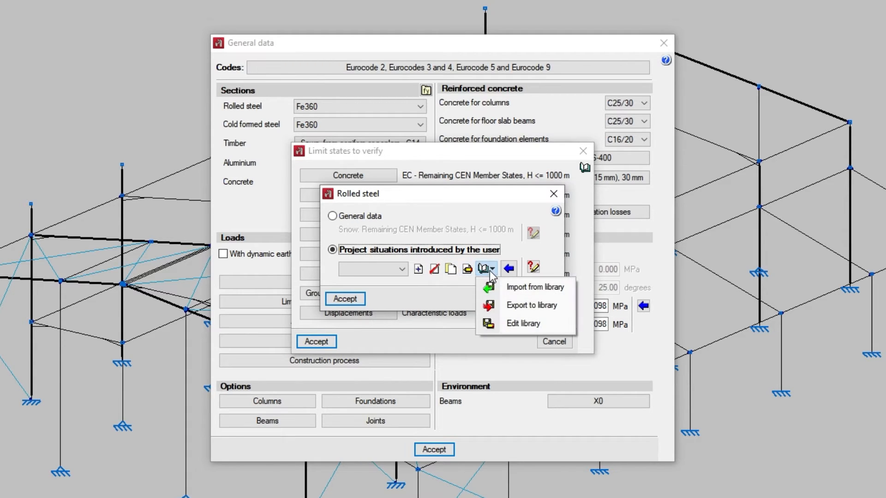
{"action": "left_click", "coordinate": [469, 299]}
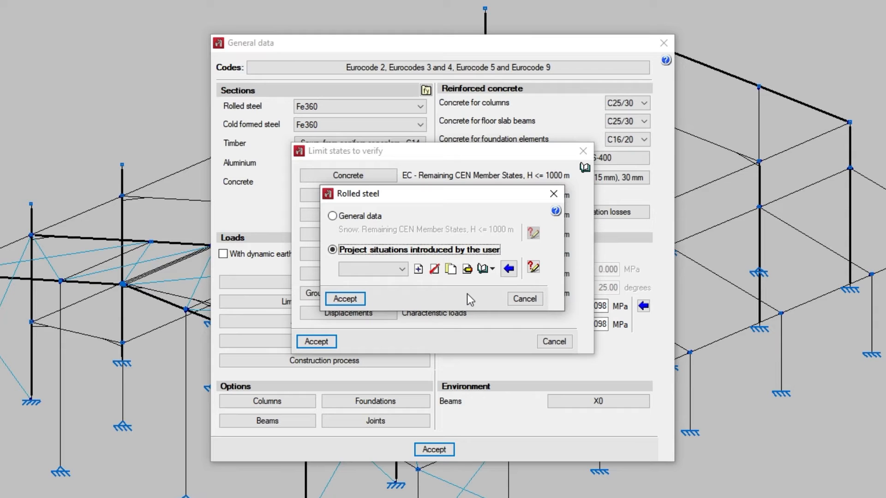
{"action": "left_click", "coordinate": [510, 272]}
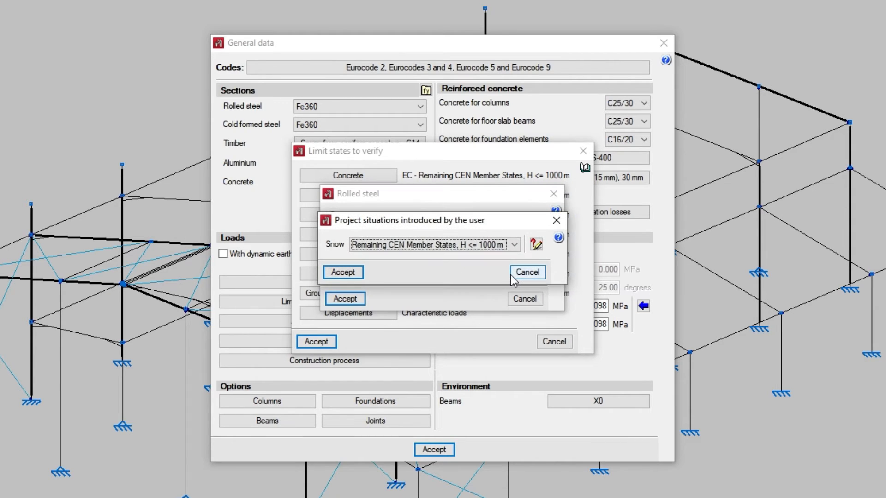
{"action": "left_click", "coordinate": [514, 245]}
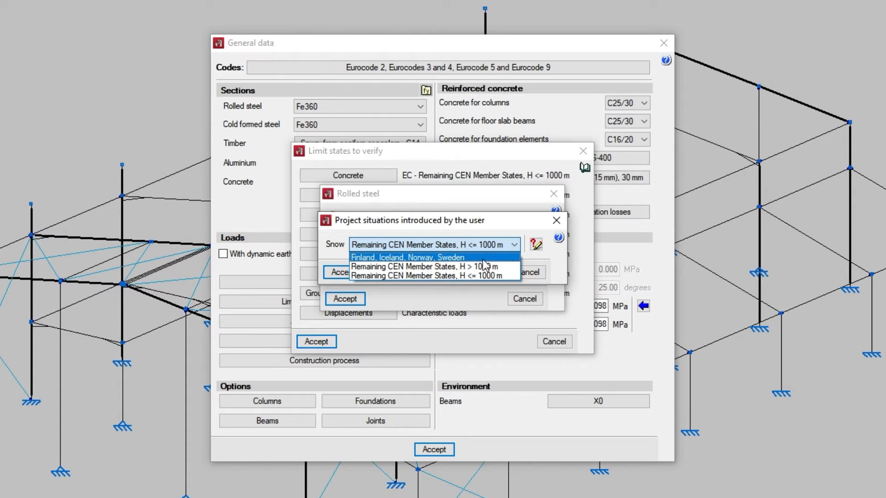
{"action": "left_click", "coordinate": [433, 275]}
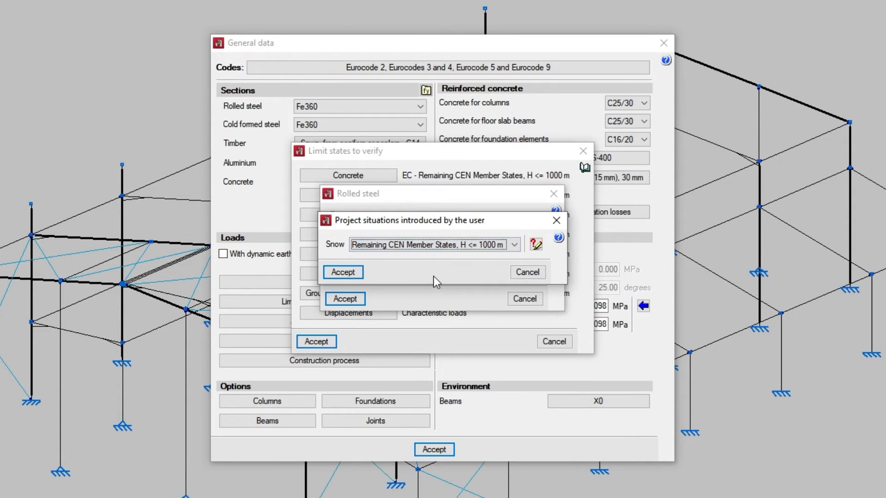
{"action": "left_click", "coordinate": [359, 278]}
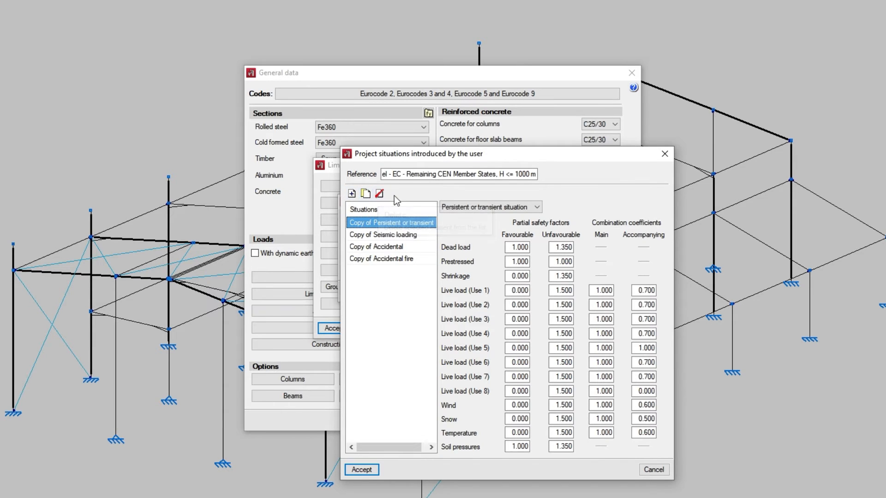
Examine the coefficients of the copied seismic, accidental and accidental fire situations and the available situation types
{"action": "left_click", "coordinate": [388, 225]}
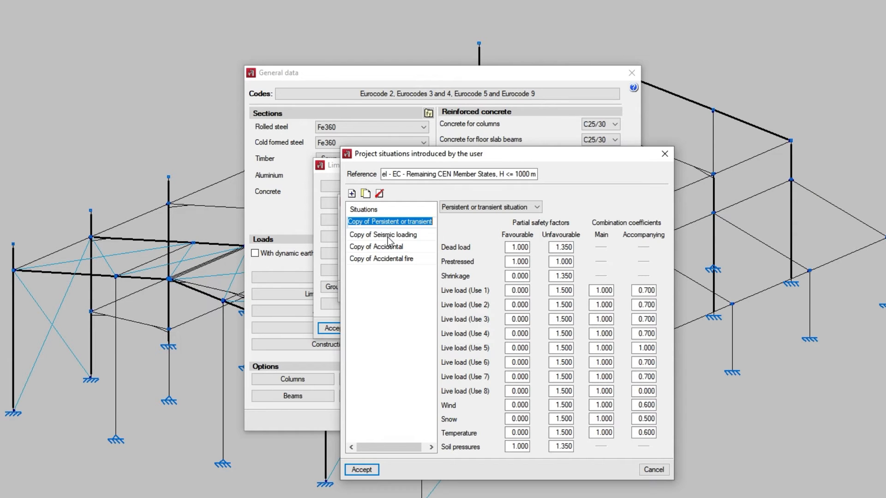
{"action": "left_click", "coordinate": [388, 236]}
{"action": "left_click", "coordinate": [387, 249]}
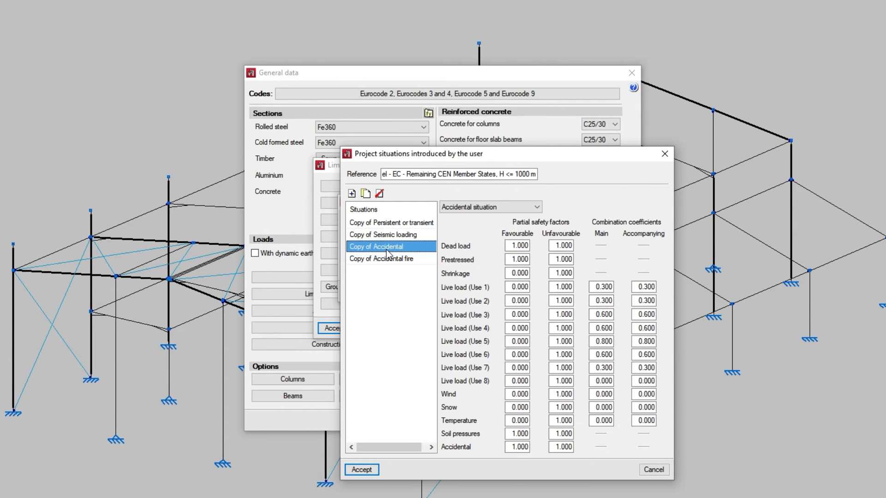
{"action": "left_click", "coordinate": [388, 261]}
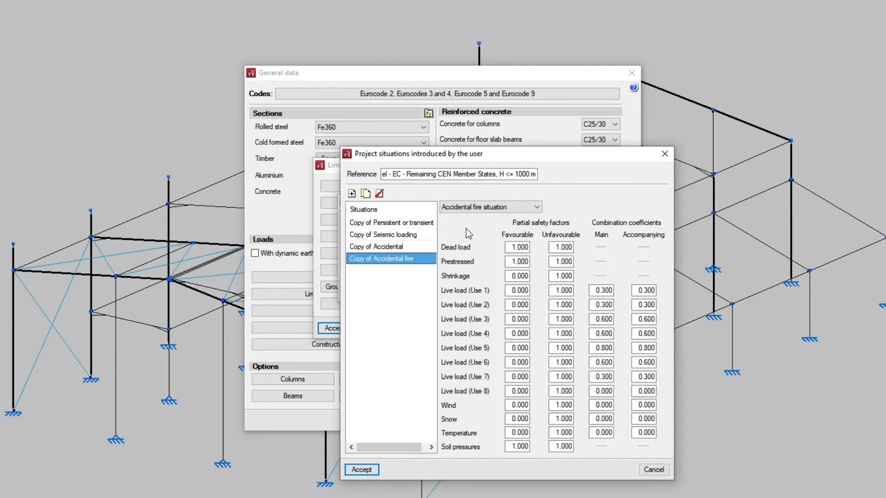
{"action": "left_click", "coordinate": [537, 208]}
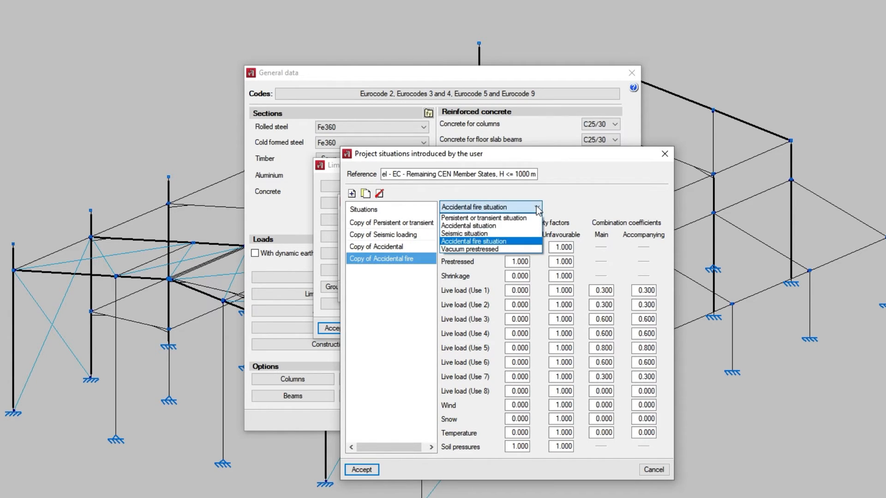
{"action": "left_click", "coordinate": [537, 207]}
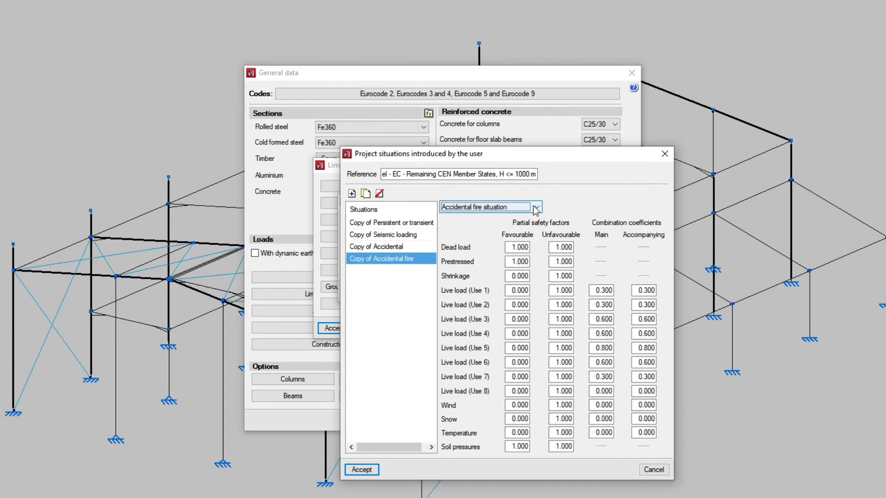
Set the favourable partial safety factor for dead load to 0.8 in the Copy of Persistent or transient situation
{"action": "left_click", "coordinate": [387, 223]}
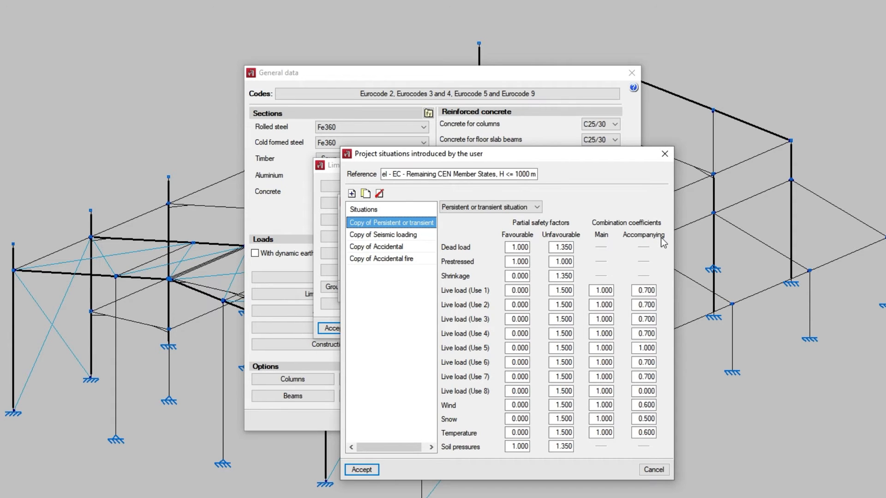
{"action": "double_click", "coordinate": [517, 247]}
{"action": "type", "text": "0"}
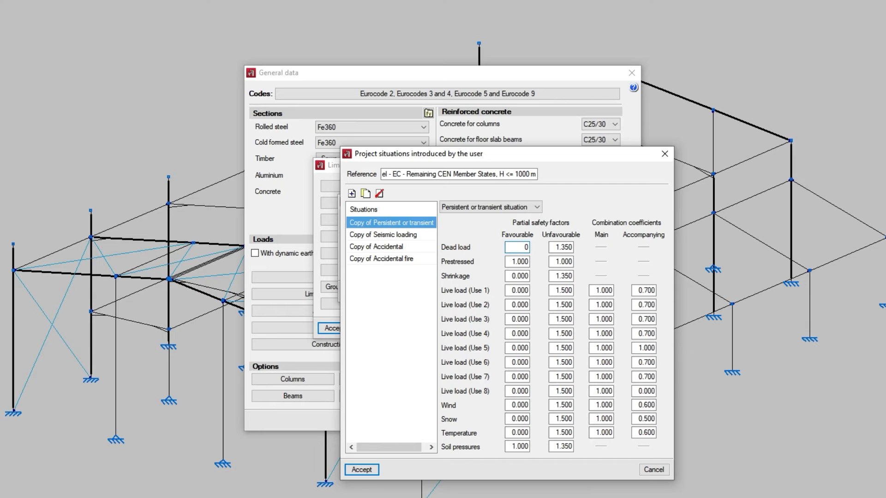
{"action": "type", "text": ".8"}
{"action": "key", "text": "Tab"}
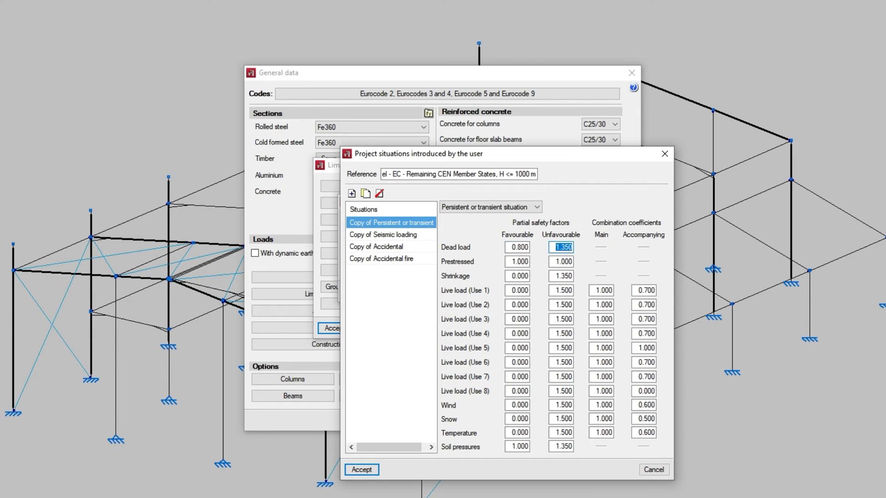
Set the soil pressures partial safety factors to 0.7 favourable and 1 unfavourable, and accept the edited project situations
{"action": "double_click", "coordinate": [524, 446]}
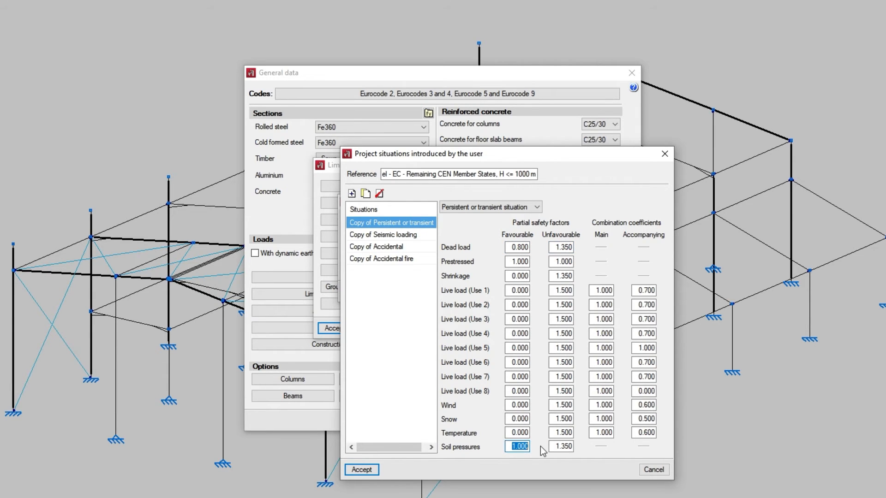
{"action": "type", "text": "0.7"}
{"action": "key", "text": "Tab"}
{"action": "type", "text": "1"}
{"action": "key", "text": "Tab"}
{"action": "left_click", "coordinate": [365, 470]}
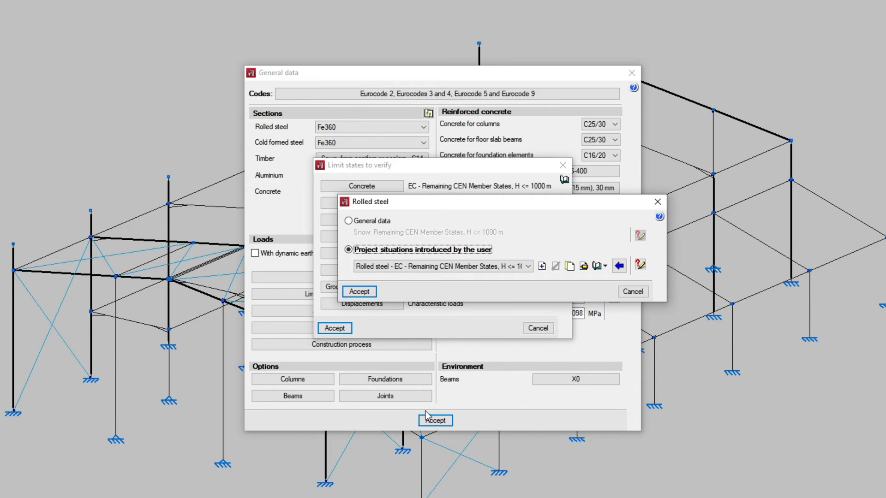
Create another set of user project situations for rolled steel with the reference "Remaining CEN Member States, H<=1000 m"
{"action": "left_click", "coordinate": [545, 270]}
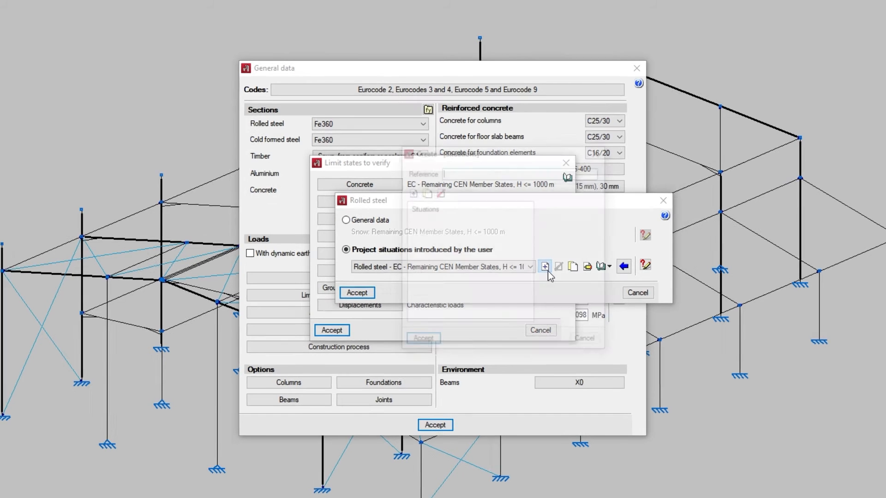
{"action": "type", "text": "Remaini"}
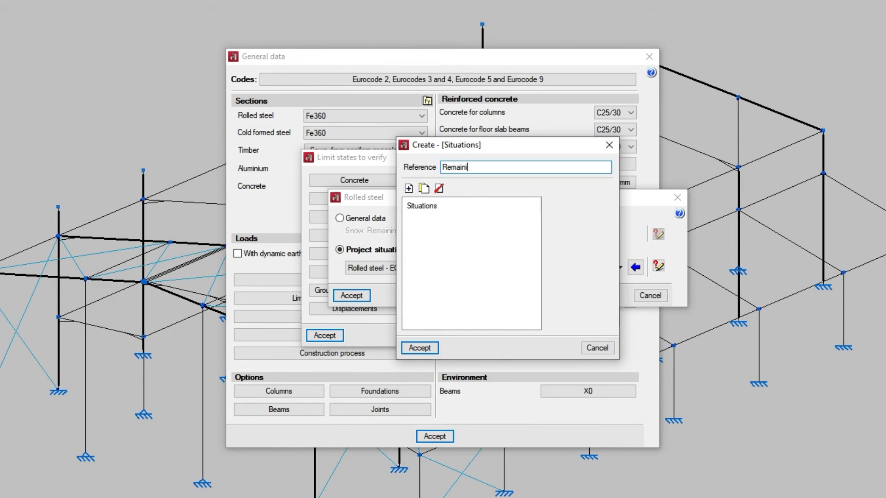
{"action": "type", "text": "ng CEN Member States, H<="}
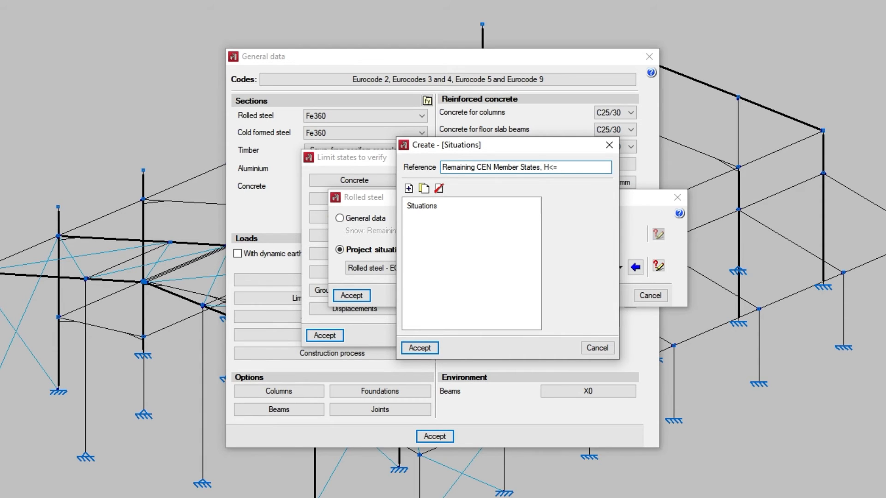
{"action": "type", "text": "1000 m"}
Add a situation to the set that uses safety and combination factors with the already defined use categories
{"action": "left_click", "coordinate": [413, 194]}
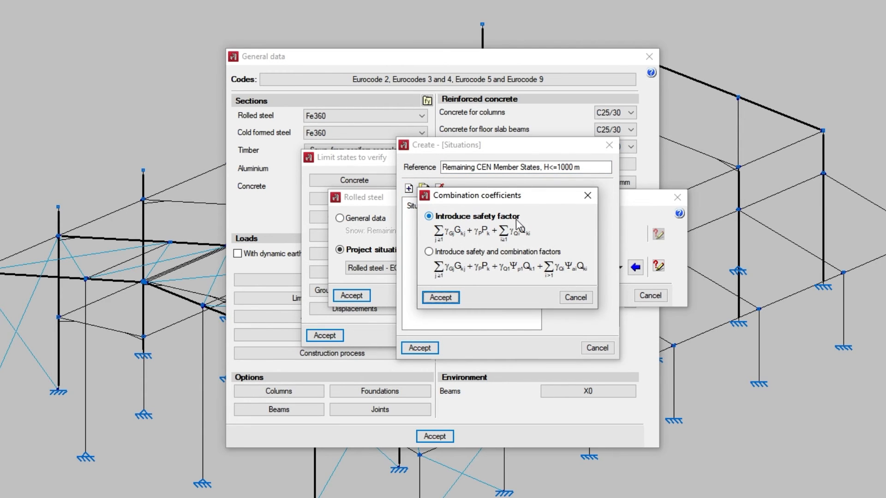
{"action": "left_click", "coordinate": [429, 252]}
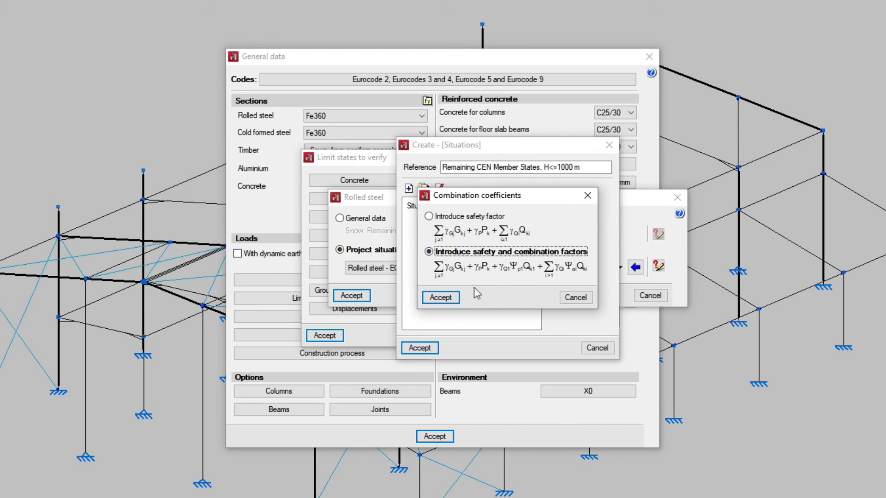
{"action": "left_click", "coordinate": [439, 298]}
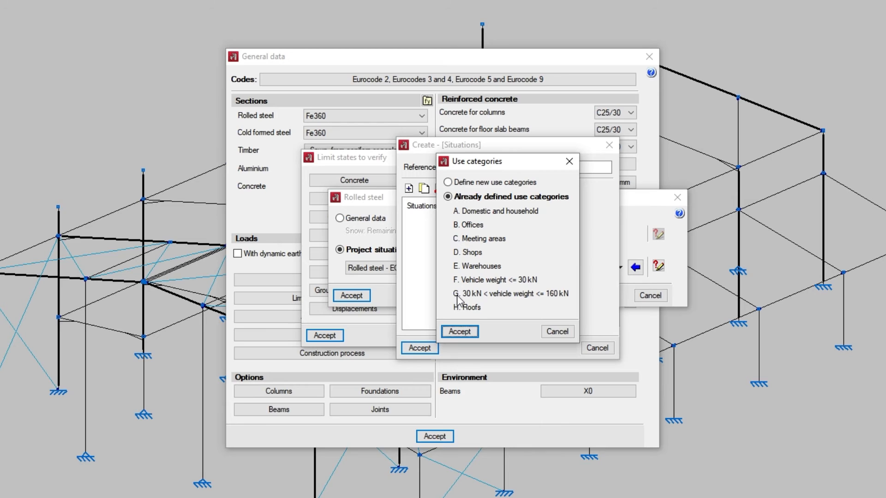
{"action": "left_click", "coordinate": [448, 183]}
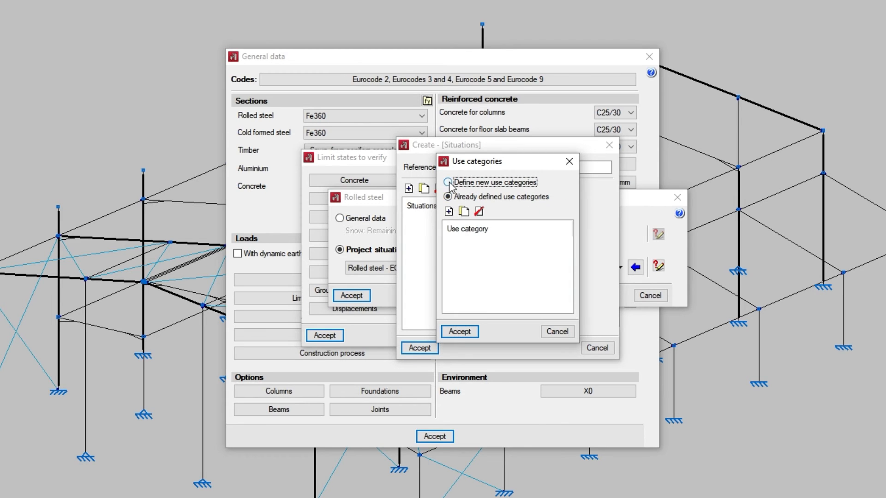
{"action": "left_click", "coordinate": [448, 197]}
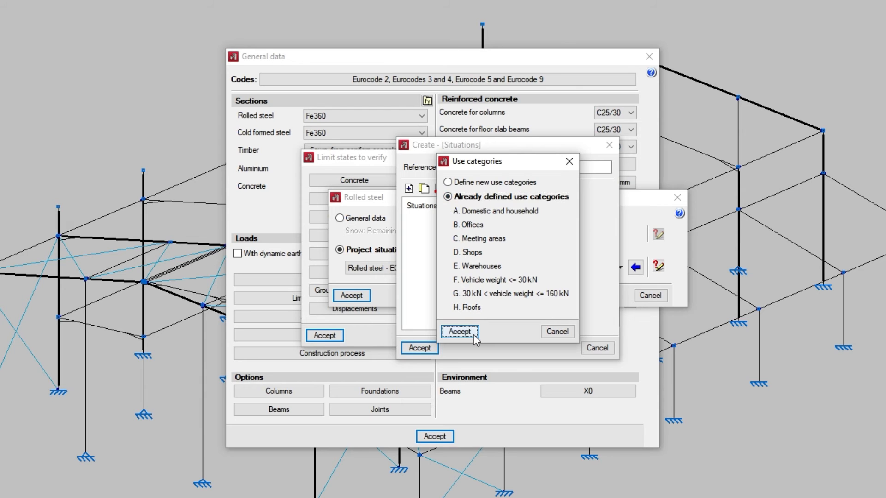
{"action": "left_click", "coordinate": [459, 331]}
Name the design situation "Persistent or transient" and set its type to Persistent or transient situation
{"action": "left_click", "coordinate": [444, 103]}
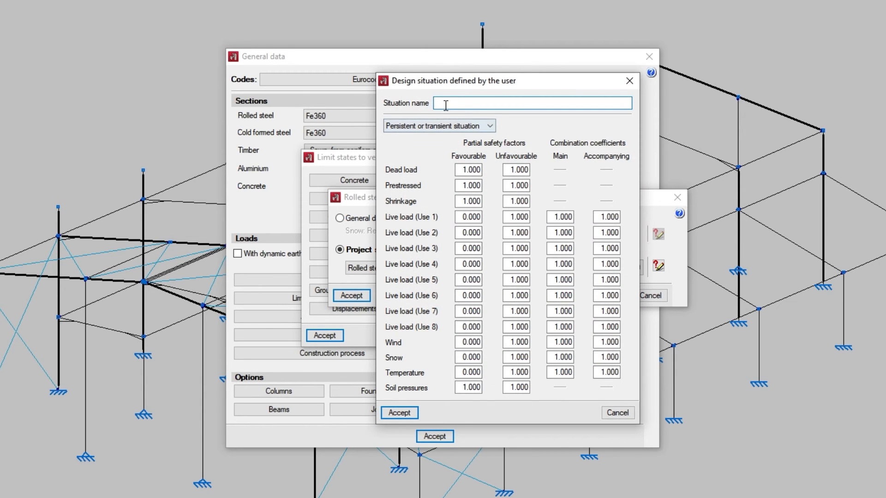
{"action": "type", "text": "Persistent or transient"}
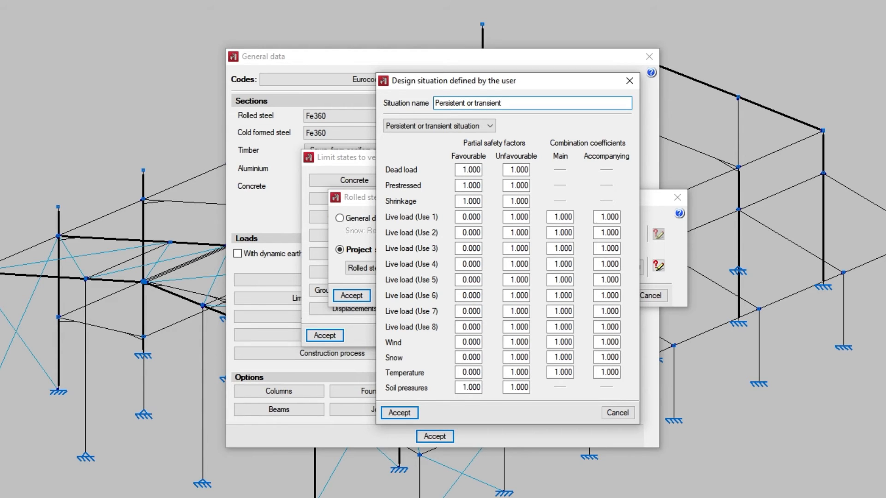
{"action": "left_click", "coordinate": [443, 126]}
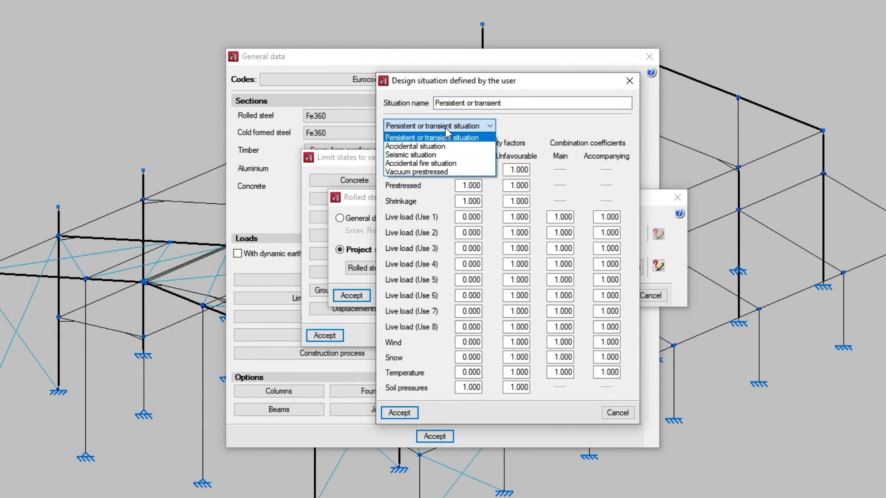
{"action": "left_click", "coordinate": [445, 139]}
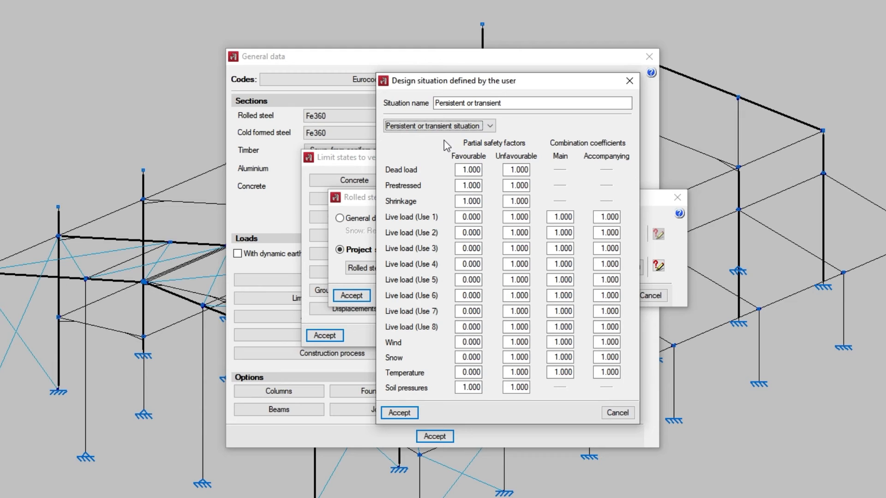
Set the unfavourable partial safety factors for dead load and shrinkage to 1.35, and the favourable shrinkage factor to 0
{"action": "left_click_drag", "start_coordinate": [456, 170], "coordinate": [484, 174]}
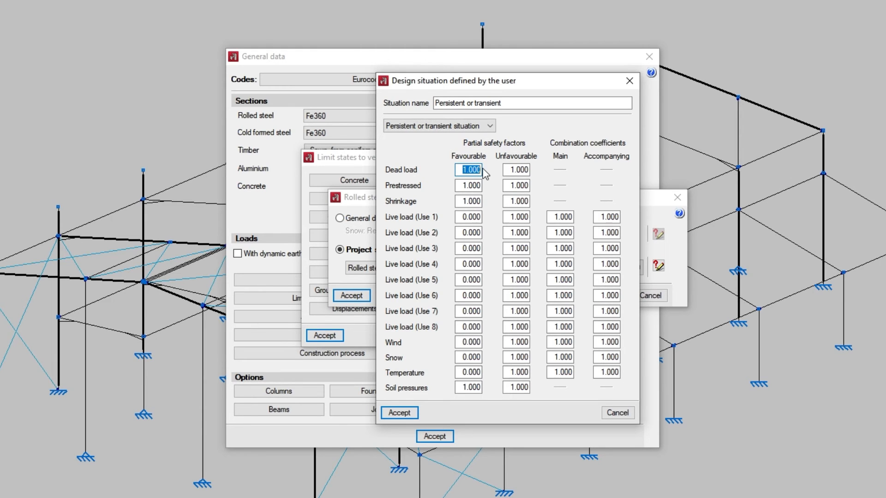
{"action": "key", "text": "Tab"}
{"action": "type", "text": "1.35"}
{"action": "key", "text": "Tab"}
{"action": "key", "text": "Tab"}
{"action": "key", "text": "Tab"}
{"action": "type", "text": "0"}
{"action": "key", "text": "Tab"}
{"action": "type", "text": "1.35"}
{"action": "key", "text": "Tab"}
{"action": "key", "text": "Tab"}
Set the unfavourable factor to 1.5 and the accompanying coefficient to 0.7 for live load uses 1 to 3
{"action": "type", "text": "1.5"}
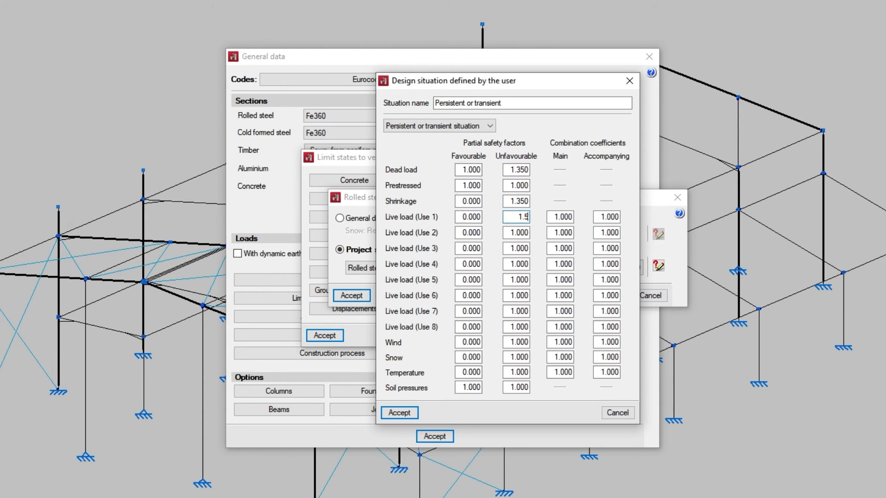
{"action": "key", "text": "Tab"}
{"action": "type", "text": "1.5"}
{"action": "key", "text": "Tab"}
{"action": "key", "text": "Tab"}
{"action": "type", "text": "0.7"}
{"action": "key", "text": "Tab"}
{"action": "key", "text": "Tab"}
{"action": "type", "text": "1.5"}
{"action": "key", "text": "Tab"}
{"action": "key", "text": "Tab"}
{"action": "type", "text": "0.7\t\t1.5"}
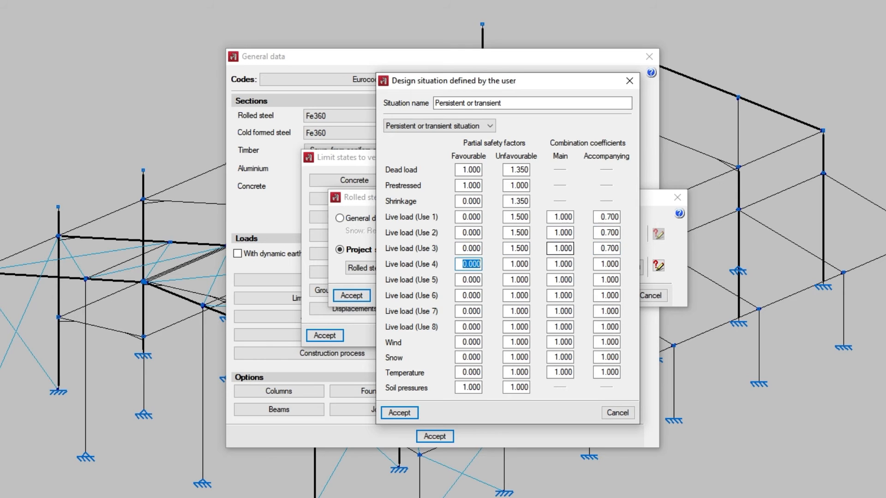
Set the unfavourable factor to 1.5 for live load uses 4 to 6, and the accompanying coefficient of use 4 to 0.7
{"action": "key", "text": "Tab"}
{"action": "type", "text": "0.7"}
{"action": "key", "text": "Tab"}
{"action": "key", "text": "Tab"}
{"action": "key", "text": "Tab"}
{"action": "type", "text": "1.5"}
{"action": "key", "text": "Tab"}
{"action": "key", "text": "Tab"}
{"action": "key", "text": "Tab"}
{"action": "key", "text": "Tab"}
{"action": "type", "text": "1.5"}
{"action": "key", "text": "Tab"}
{"action": "key", "text": "Tab"}
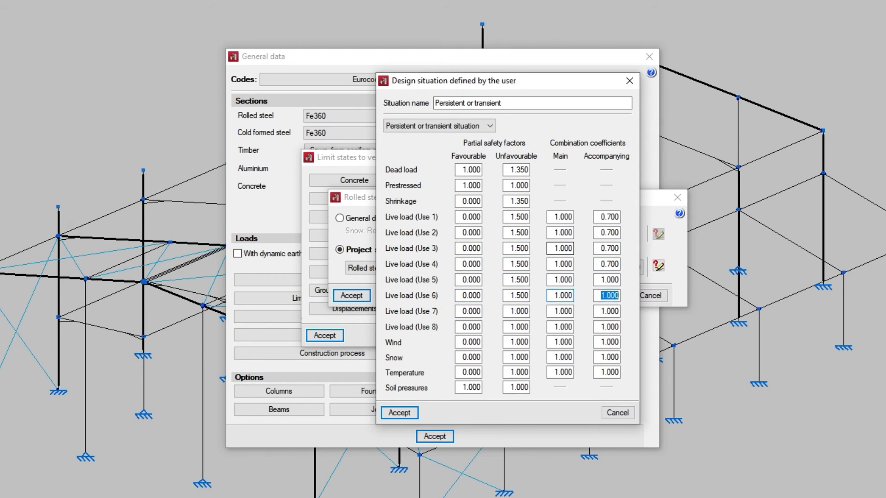
Set the accompanying coefficient to 0.7 for live load uses 6 and 7, and the unfavourable factor to 1.5 for uses 7 and 8
{"action": "type", "text": "0.7\t\t1.5"}
{"action": "key", "text": "Tab"}
{"action": "type", "text": "0.7"}
{"action": "key", "text": "Tab"}
{"action": "key", "text": "Tab"}
{"action": "type", "text": "1.5"}
{"action": "key", "text": "Tab"}
{"action": "key", "text": "Tab"}
Set accompanying coefficients 0 for Use 8, 0.6 wind, 0.5 snow and 0.6 temperature, with unfavourable factors 1.5 for climatic loads and 1.35 for soil pressures
{"action": "type", "text": "0\t\t1.5\t\t0.6\t\t1.5\t\t0"}
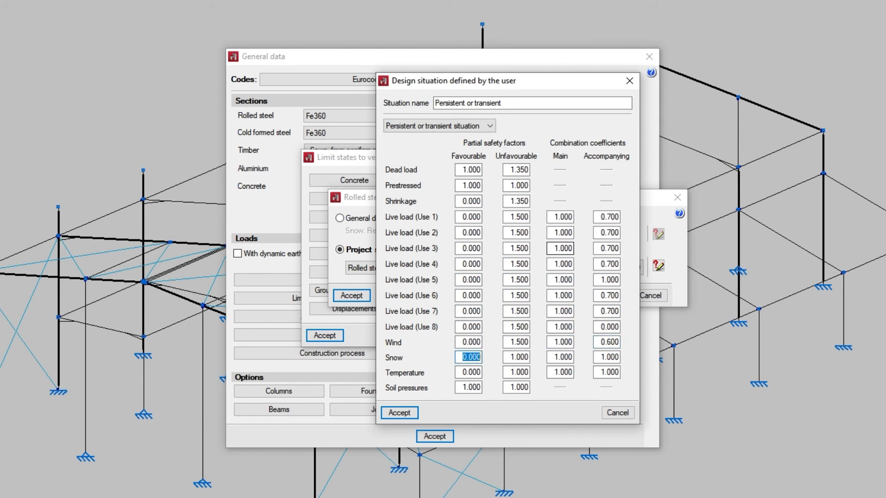
{"action": "type", "text": ".5\t\t1.5\t\t0.6\t\t1.35"}
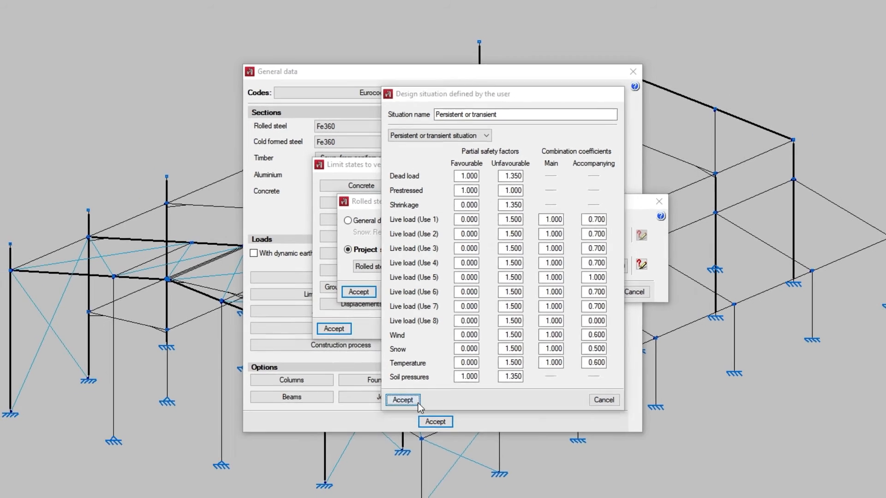
{"action": "key", "text": "Return"}
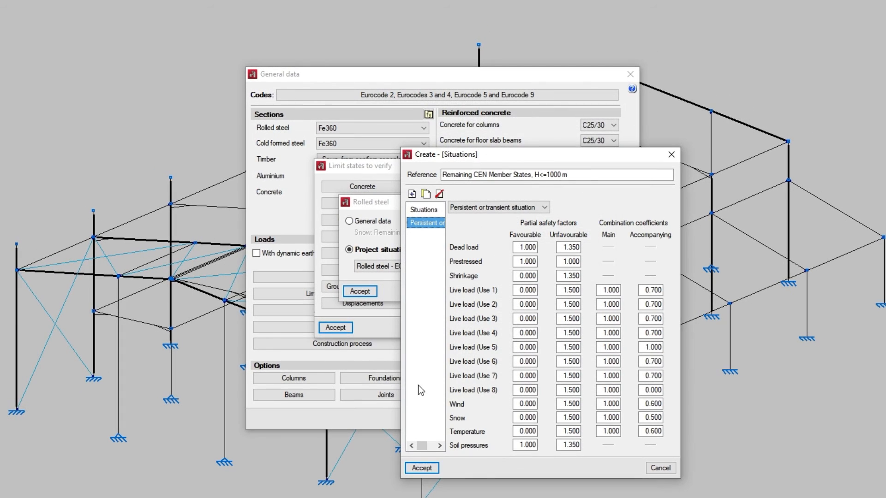
Add a Seismic situation named "Seismic loading" with main combination coefficients 0.3, 0.3, 0.6, 0.6, 0.8 and 0.6 for live load uses 1 to 6
{"action": "left_click", "coordinate": [412, 194]}
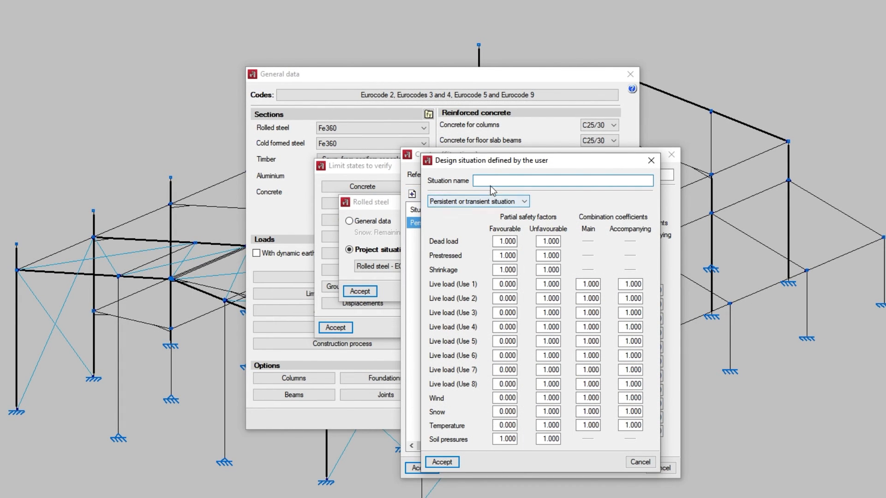
{"action": "type", "text": "Seismic loading"}
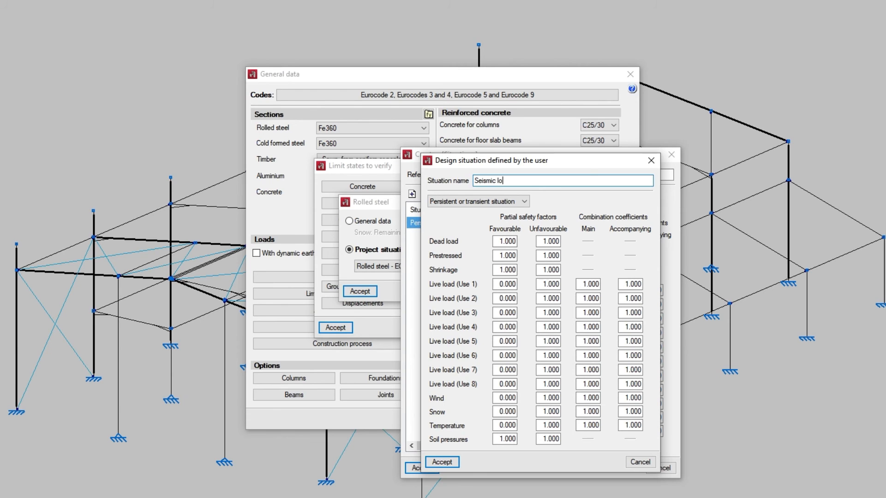
{"action": "key", "text": "Tab"}
{"action": "key", "text": "alt+Down"}
{"action": "key", "text": "Down"}
{"action": "key", "text": "Down"}
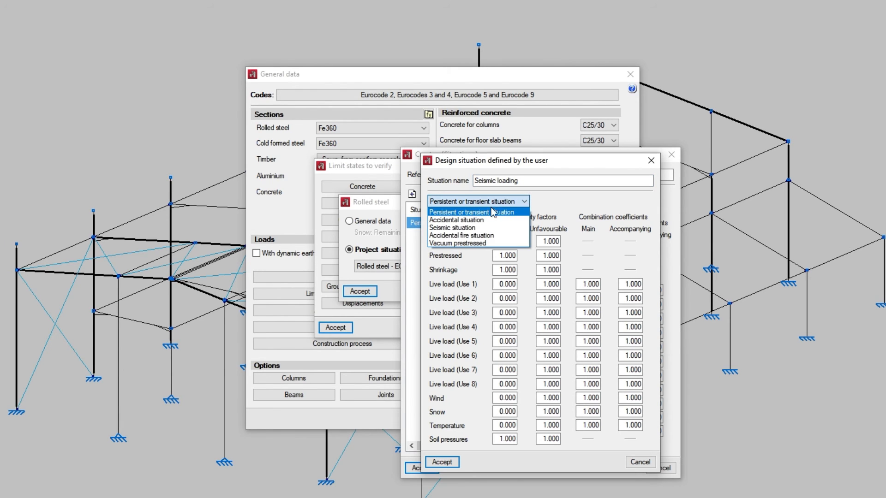
{"action": "key", "text": "Return"}
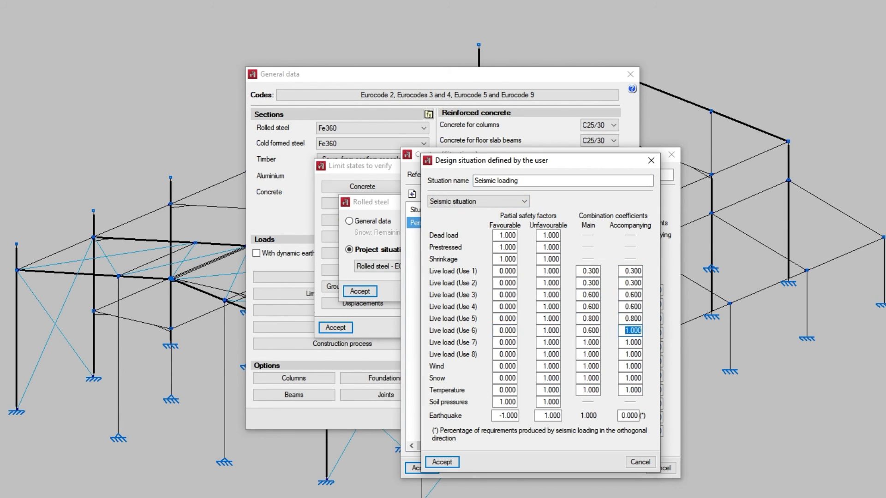
{"action": "left_click", "coordinate": [442, 462]}
Add another design situation named "Accidental" with the type Accidental situation
{"action": "left_click", "coordinate": [411, 194]}
{"action": "type", "text": "Accidental"}
{"action": "left_click", "coordinate": [489, 201]}
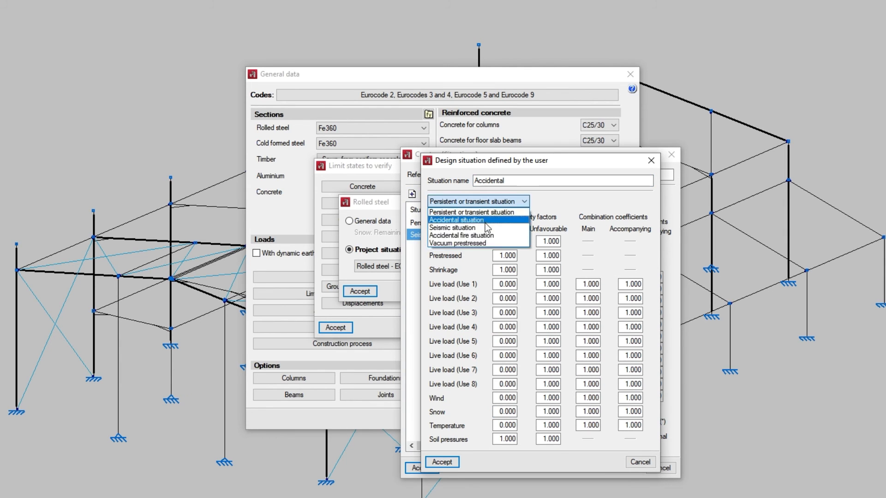
{"action": "left_click", "coordinate": [485, 223]}
Set favourable shrinkage to 0 and main coefficients 0.3, 0.3, 0.6, 0.6, 0.8, 0.6, 0.3 for uses 1 to 7, with 0 for the remaining variable loads
{"action": "key", "text": "Tab"}
{"action": "key", "text": "Tab"}
{"action": "key", "text": "Tab"}
{"action": "key", "text": "Tab"}
{"action": "key", "text": "Tab"}
{"action": "key", "text": "Tab"}
{"action": "key", "text": "Tab"}
{"action": "key", "text": "Tab"}
{"action": "key", "text": "Tab"}
{"action": "type", "text": "0.3"}
{"action": "key", "text": "Tab"}
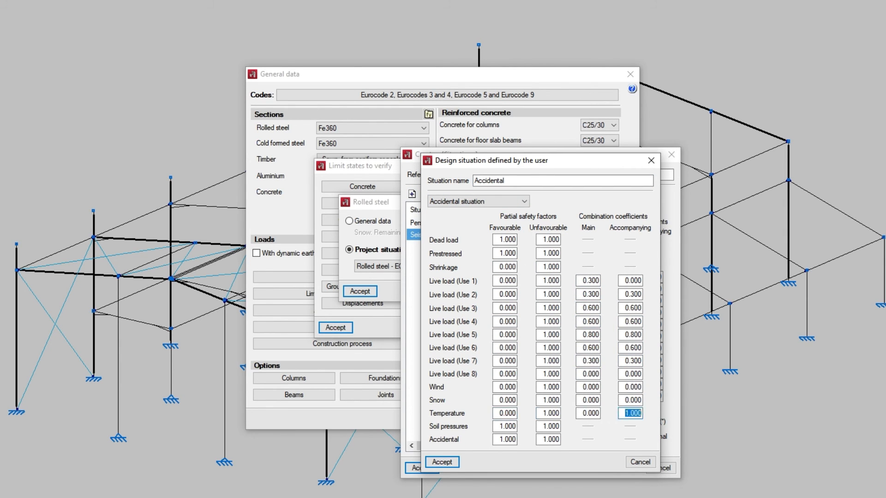
{"action": "left_click", "coordinate": [441, 462]}
Add a further design situation named "Accidental fire" with the type Accidental fire situation
{"action": "left_click", "coordinate": [412, 194]}
{"action": "type", "text": "Accidental fire"}
{"action": "left_click", "coordinate": [488, 202]}
{"action": "left_click", "coordinate": [478, 243]}
Give the fire situation favourable shrinkage 0, main and accompanying coefficients 0.3, 0.3, 0.6, 0.6, 0.8, 0.6, 0.3 for uses 1 to 7, and 0 for other variable loads
{"action": "key", "text": "Tab"}
{"action": "key", "text": "Tab"}
{"action": "key", "text": "Tab"}
{"action": "key", "text": "Tab"}
{"action": "key", "text": "Tab"}
{"action": "type", "text": "0"}
{"action": "key", "text": "Tab"}
{"action": "key", "text": "Tab"}
{"action": "key", "text": "Tab"}
{"action": "key", "text": "Tab"}
{"action": "type", "text": "0.3"}
{"action": "key", "text": "Tab"}
{"action": "type", "text": "0.3"}
{"action": "key", "text": "Tab"}
{"action": "key", "text": "Tab"}
{"action": "key", "text": "Tab"}
{"action": "type", "text": "0.3"}
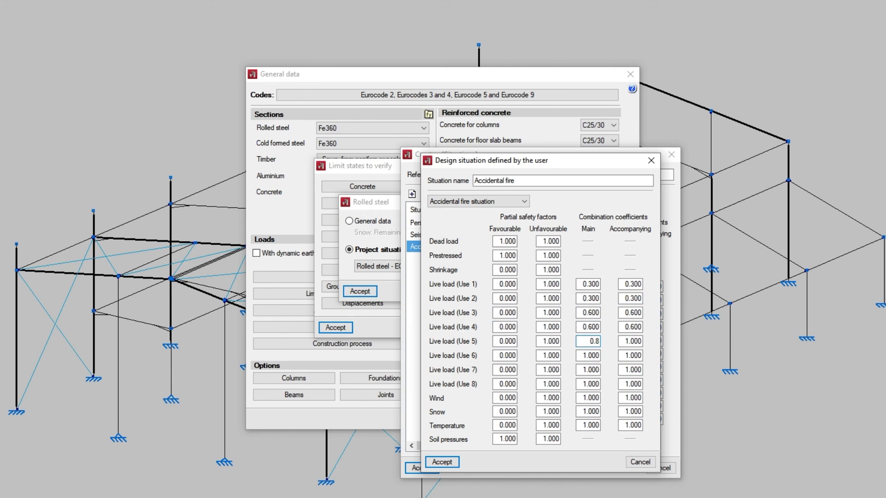
{"action": "key", "text": "Tab"}
{"action": "key", "text": "Return"}
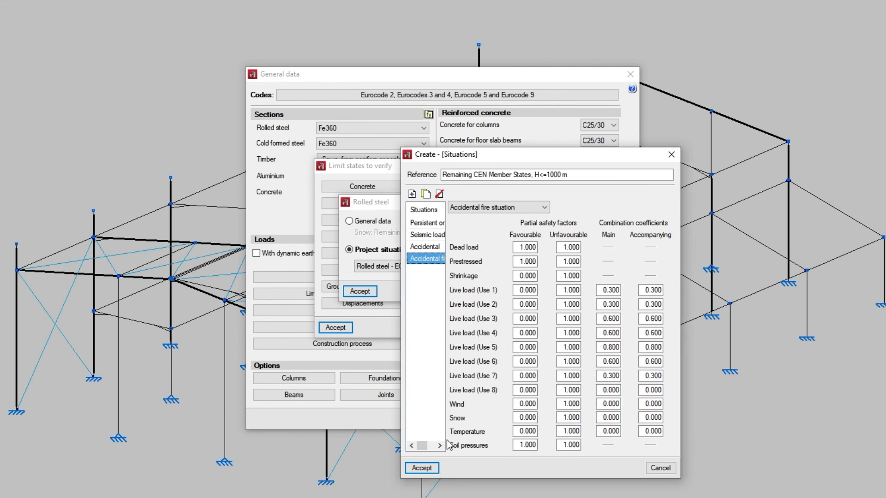
Accept the new situations and apply the "Remaining CEN Member States, H<=1000 m" set to rolled steel
{"action": "left_click", "coordinate": [432, 468]}
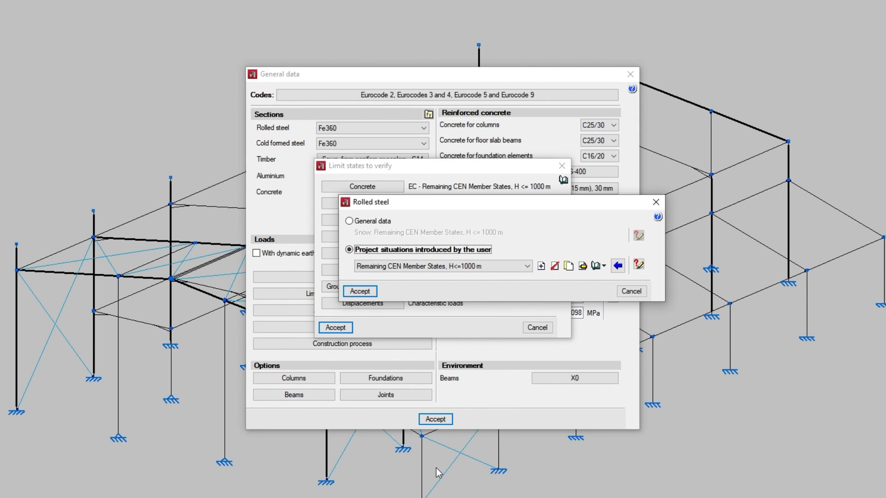
{"action": "left_click", "coordinate": [527, 266]}
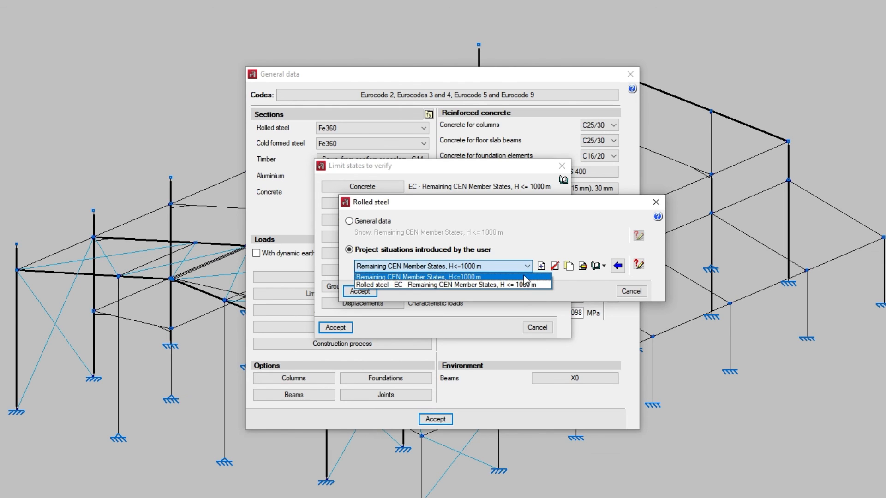
{"action": "left_click", "coordinate": [525, 266]}
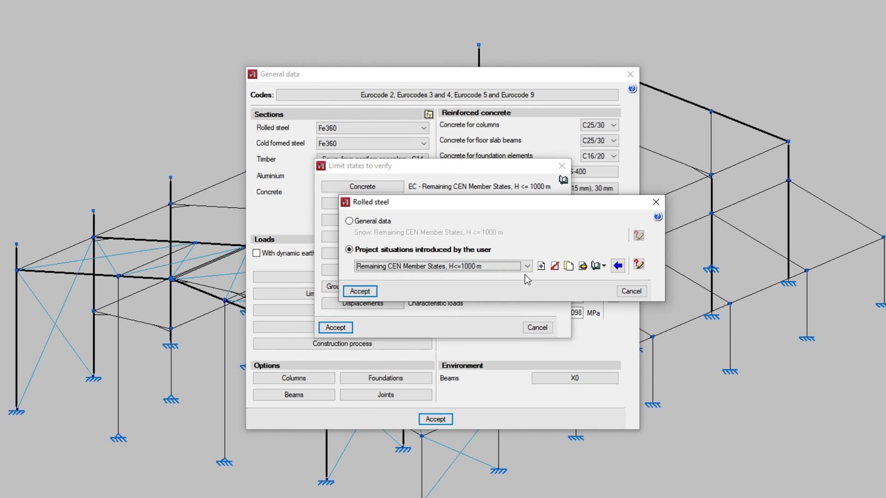
{"action": "left_click", "coordinate": [371, 293]}
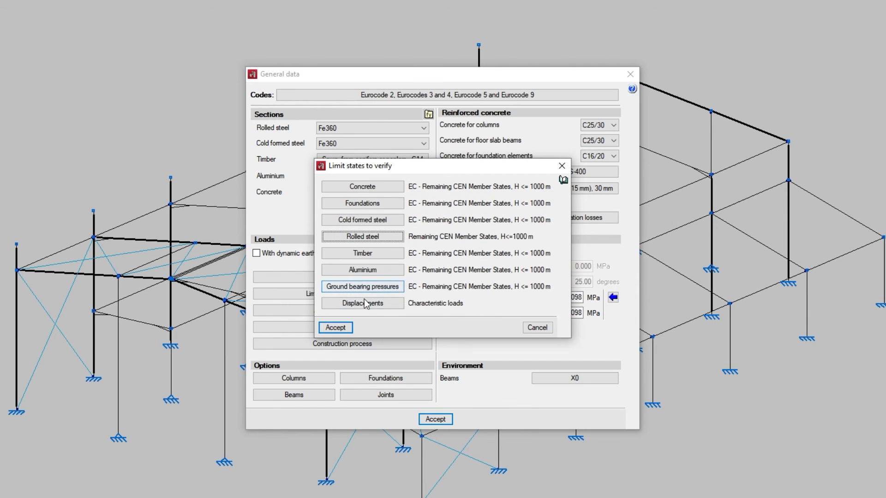
Accept the limit states to verify, the limit state settings and the general data to return to the model
{"action": "left_click", "coordinate": [350, 329]}
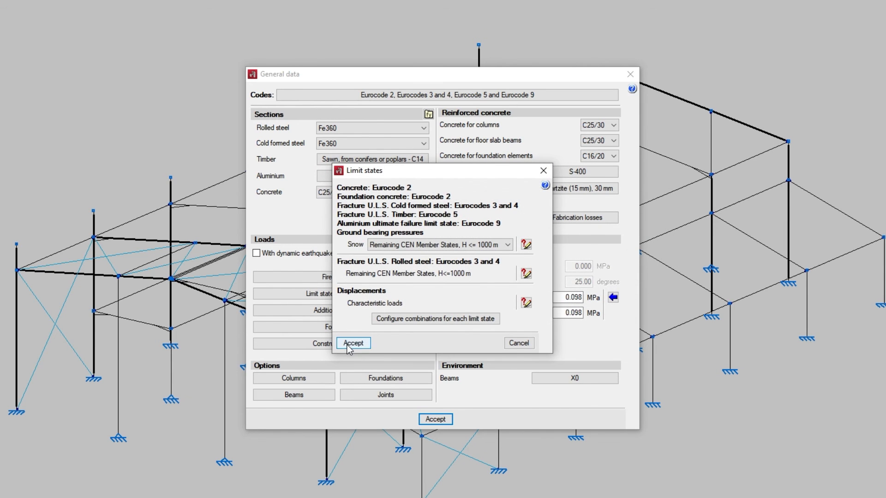
{"action": "left_click", "coordinate": [352, 344]}
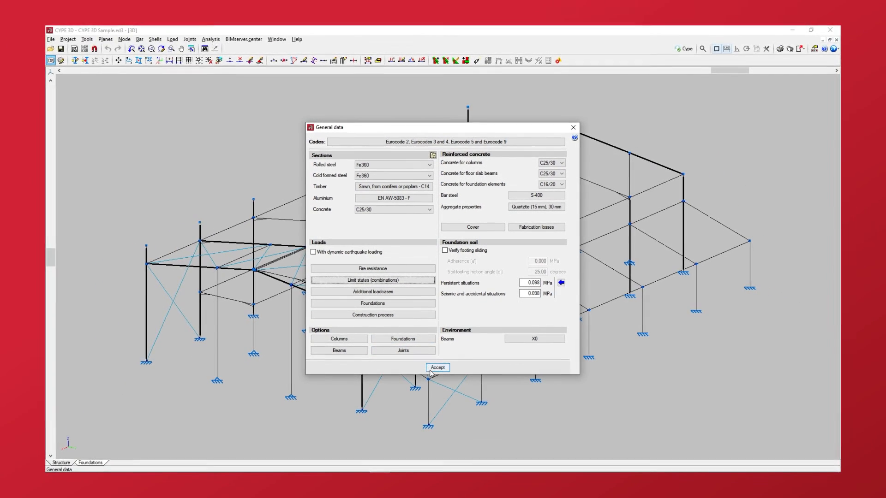
{"action": "left_click", "coordinate": [431, 369]}
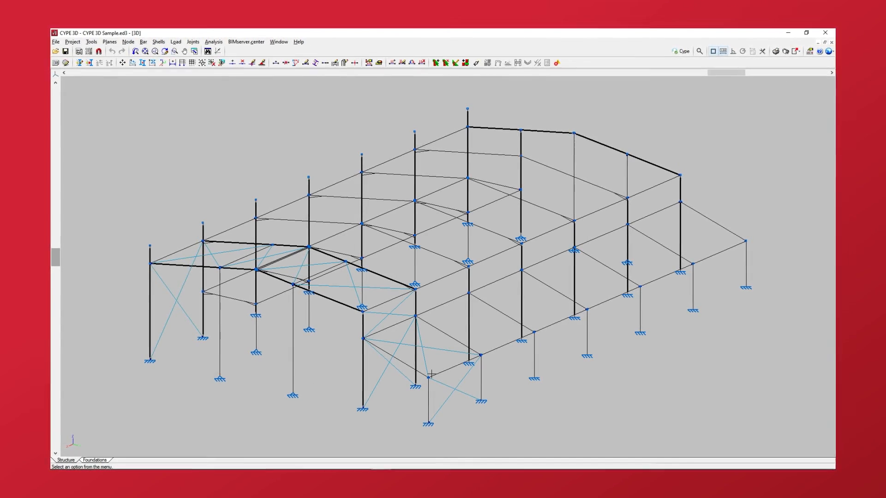